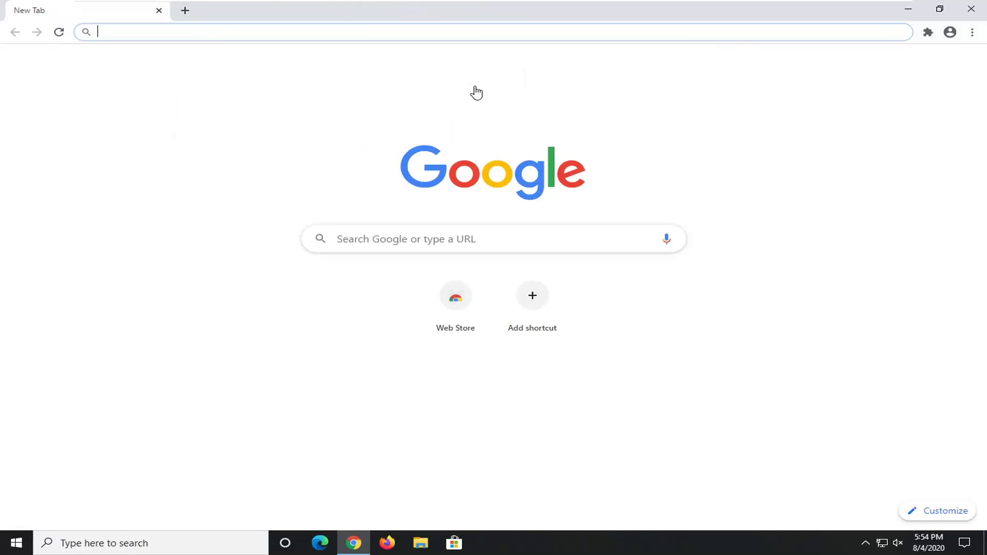
Go to the Repair the .NET Framework docs page, download NetFxRepairTool.exe and run it.
{"action": "right_click", "coordinate": [293, 32]}
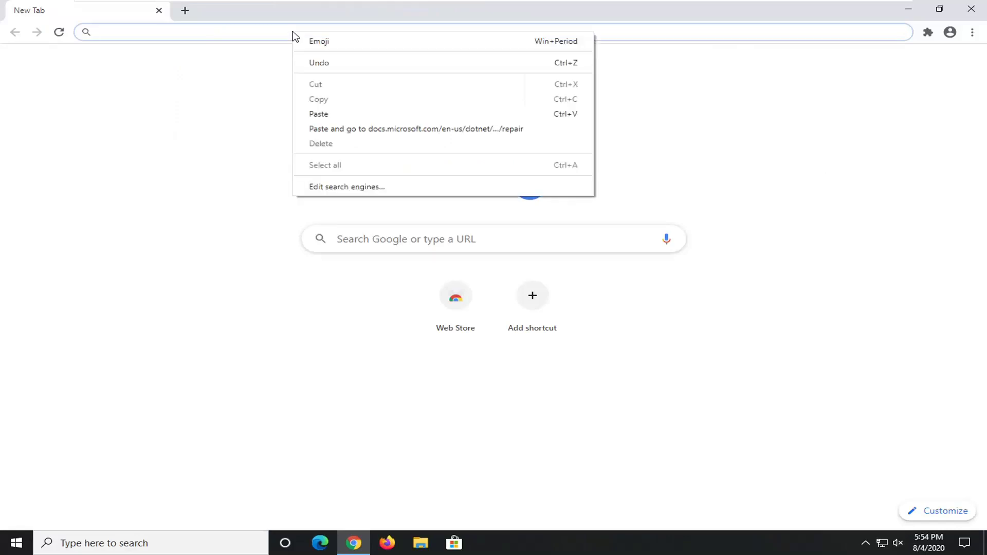
{"action": "left_click", "coordinate": [320, 114]}
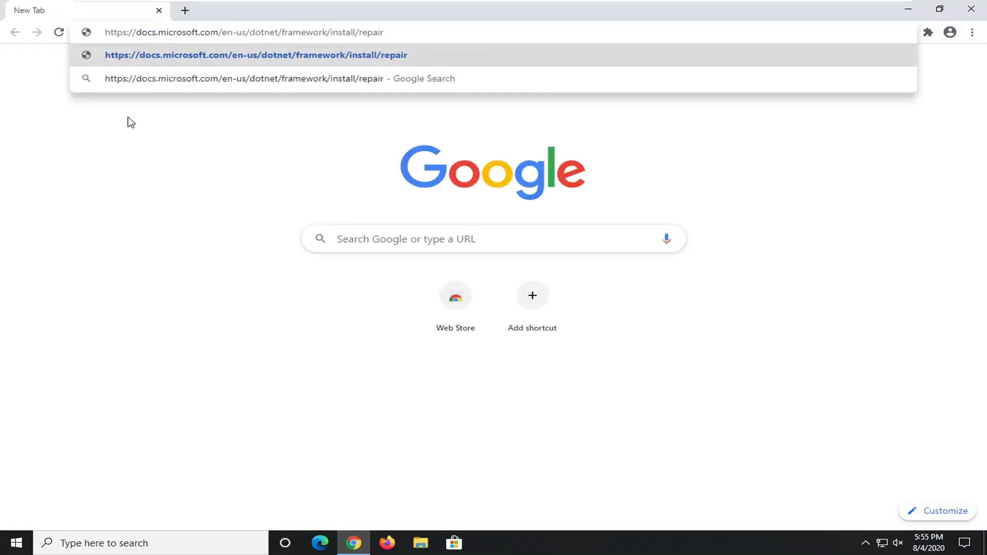
{"action": "key", "text": "Return"}
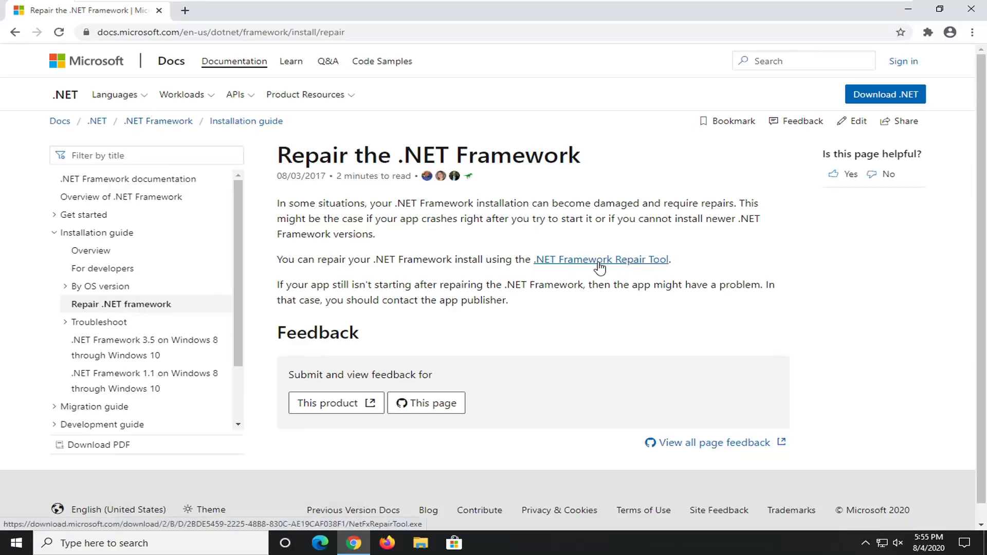
{"action": "left_click", "coordinate": [631, 263]}
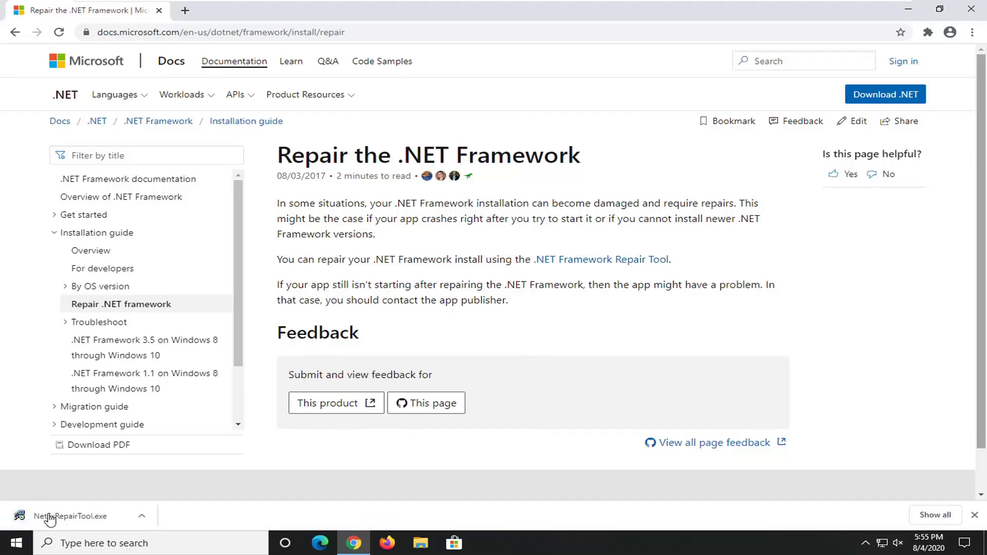
{"action": "left_click", "coordinate": [92, 518]}
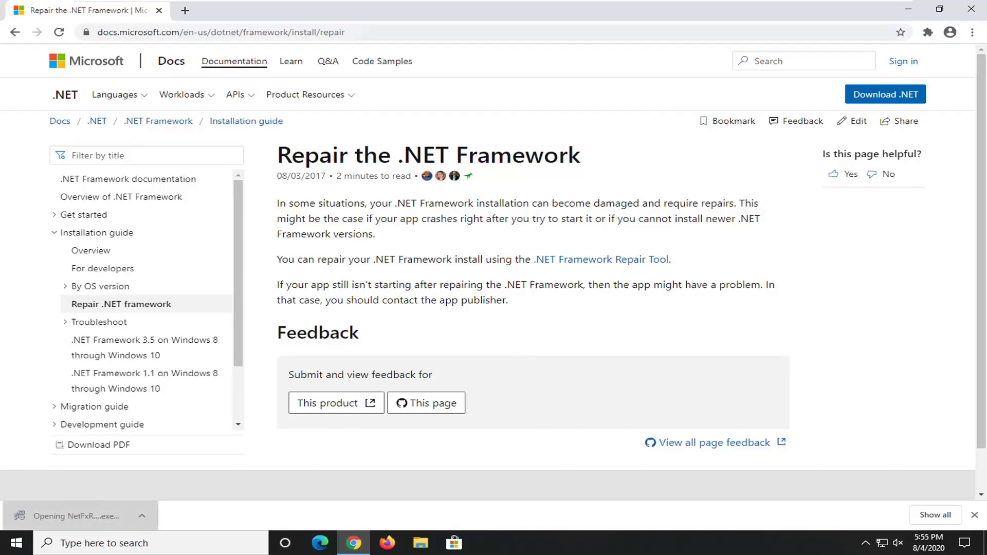
{"action": "left_click", "coordinate": [907, 9]}
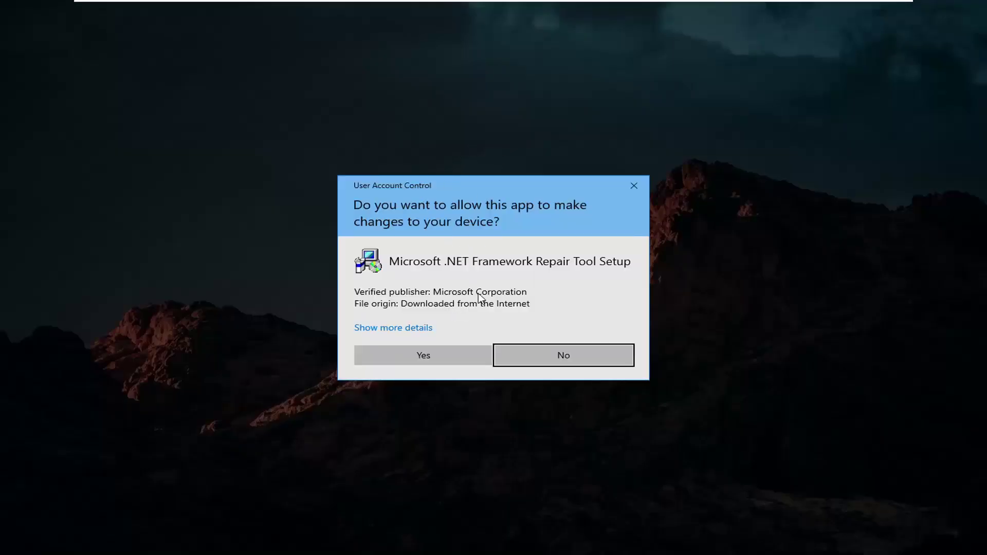
Accept the license, detect issues, apply both recommended .NET Framework repairs, and finish the tool.
{"action": "left_click", "coordinate": [438, 360]}
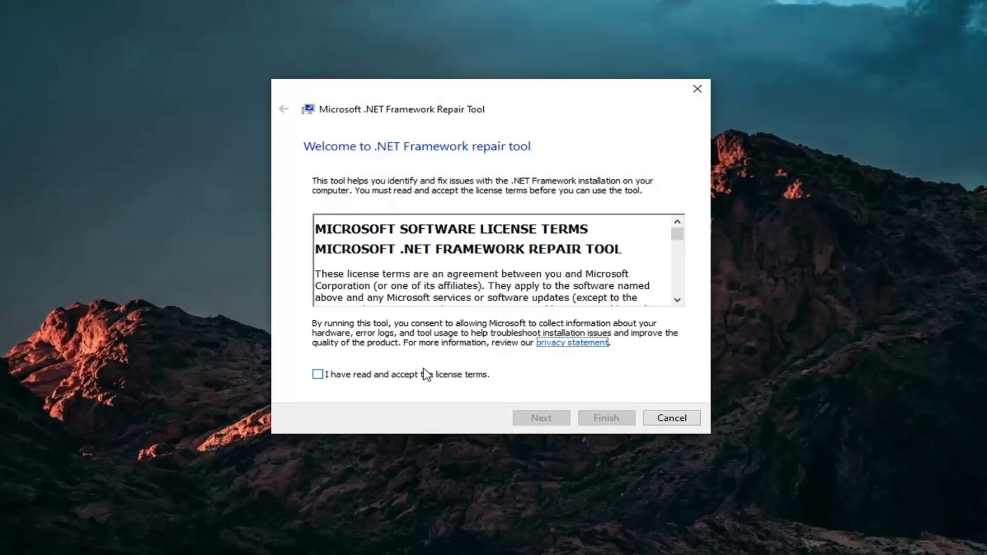
{"action": "left_click", "coordinate": [345, 382]}
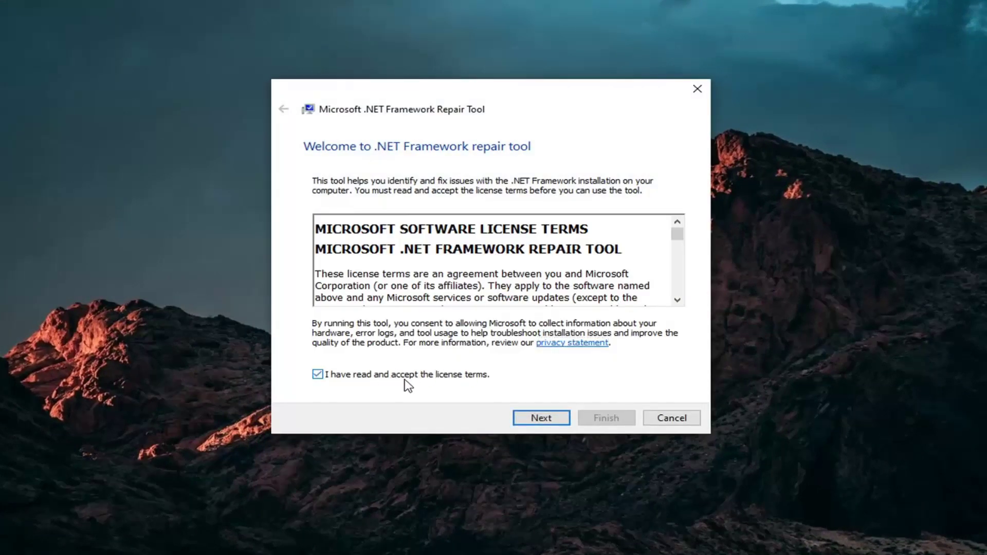
{"action": "left_click", "coordinate": [551, 420]}
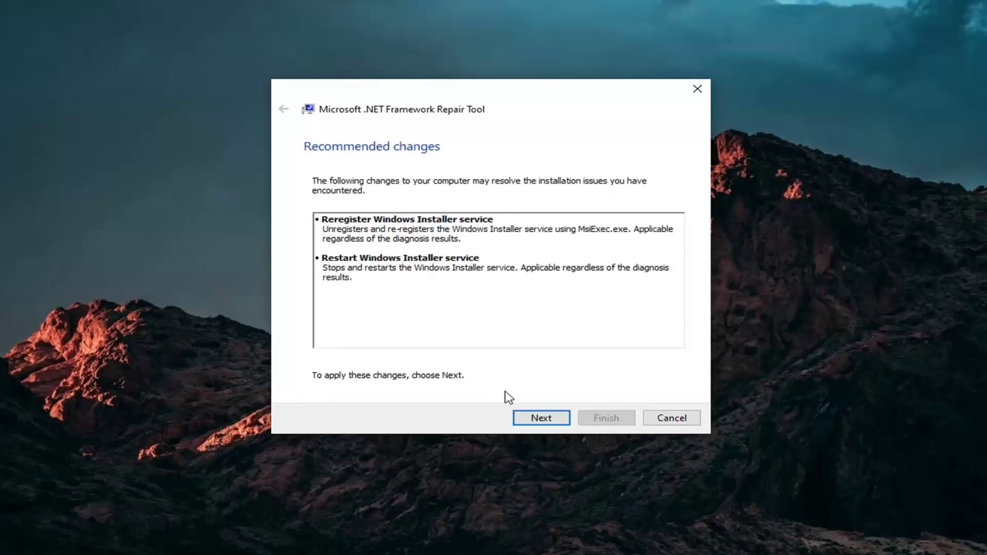
{"action": "left_click", "coordinate": [538, 418]}
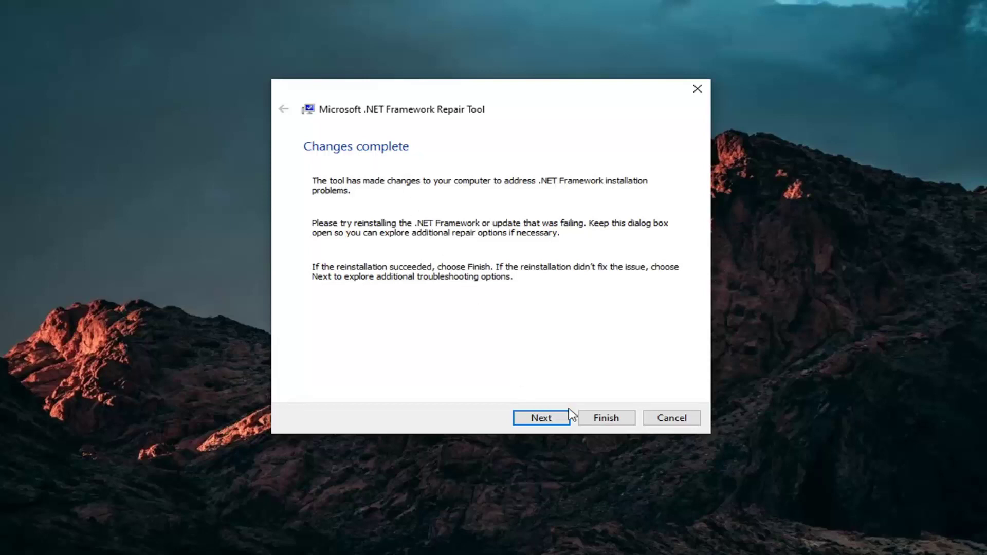
{"action": "left_click", "coordinate": [609, 416]}
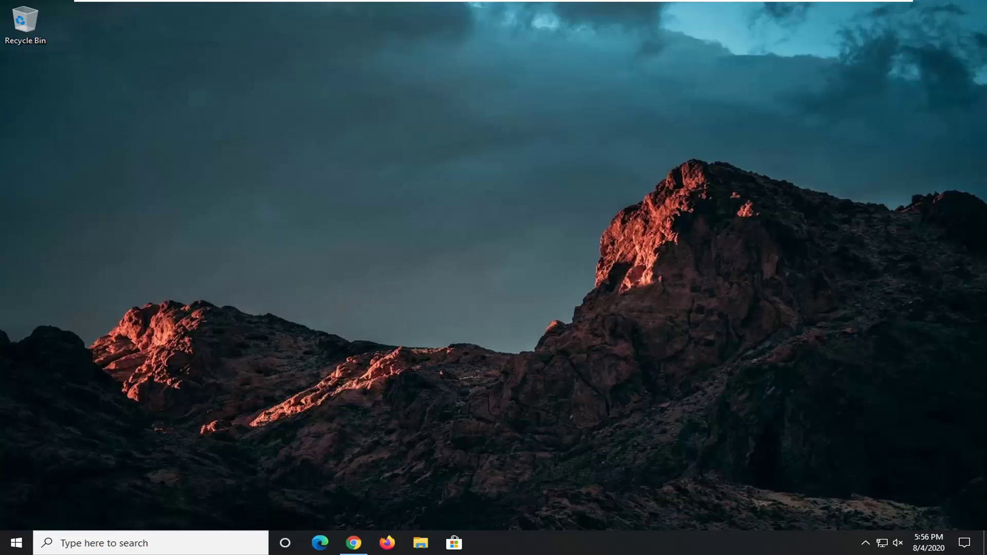
Search Google for 'directx download' and open Microsoft's DirectX End-User Runtime Web Installer result.
{"action": "left_click", "coordinate": [353, 543]}
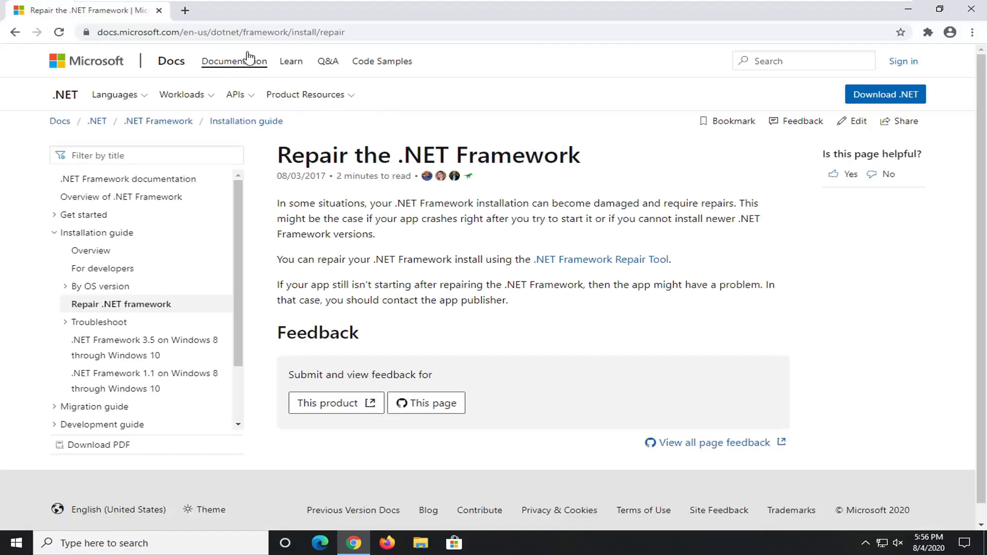
{"action": "left_click", "coordinate": [302, 39]}
{"action": "type", "text": "direct"}
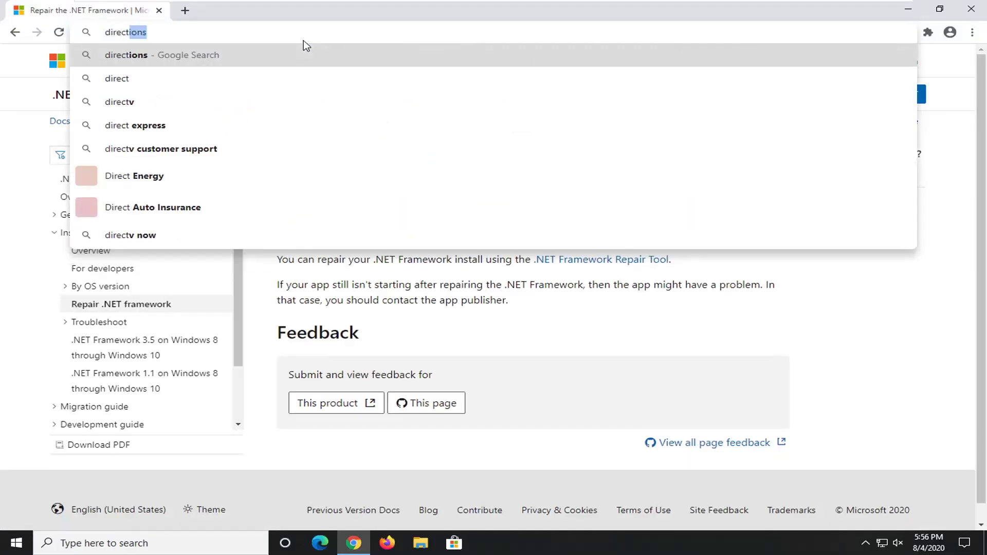
{"action": "type", "text": "x download"}
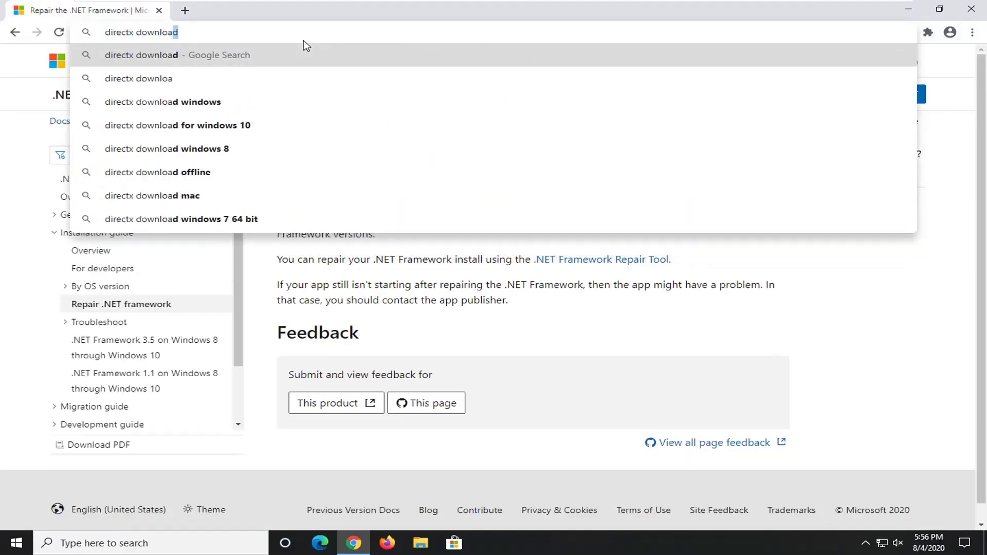
{"action": "key", "text": "Return"}
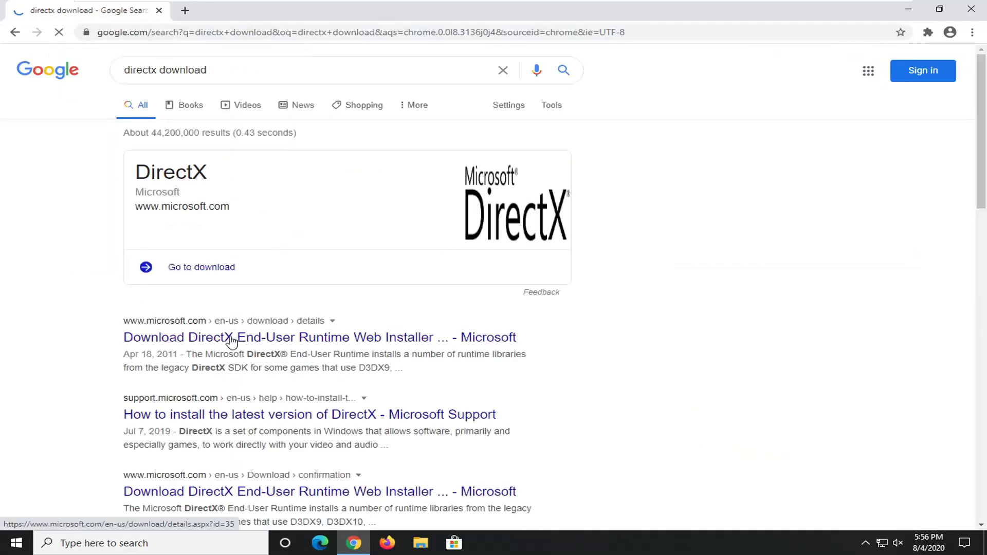
{"action": "left_click", "coordinate": [228, 343]}
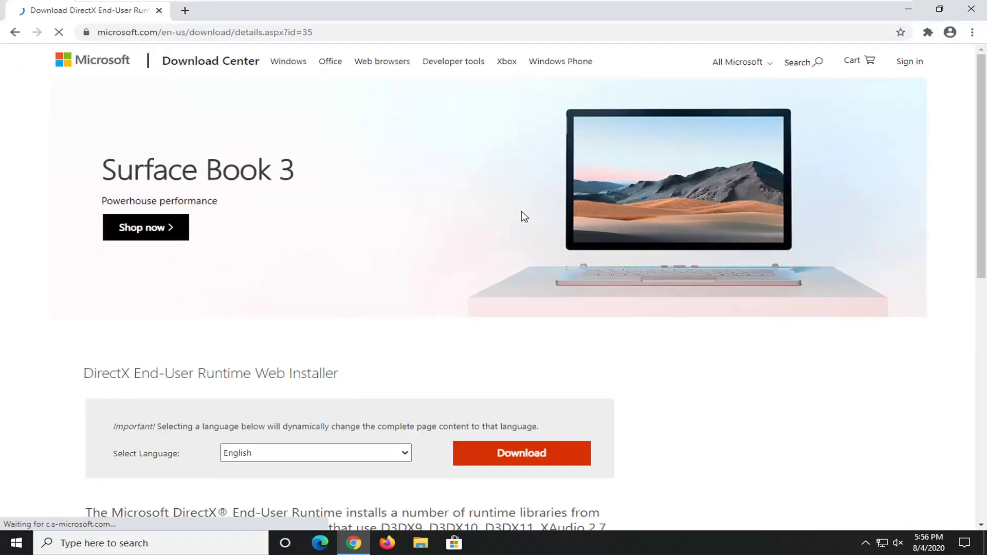
Download dxwebsetup.exe (285 KB) from the DirectX page and run the installer.
{"action": "scroll", "coordinate": [495, 359], "scroll_direction": "down", "scroll_amount": 3}
{"action": "left_click", "coordinate": [514, 333]}
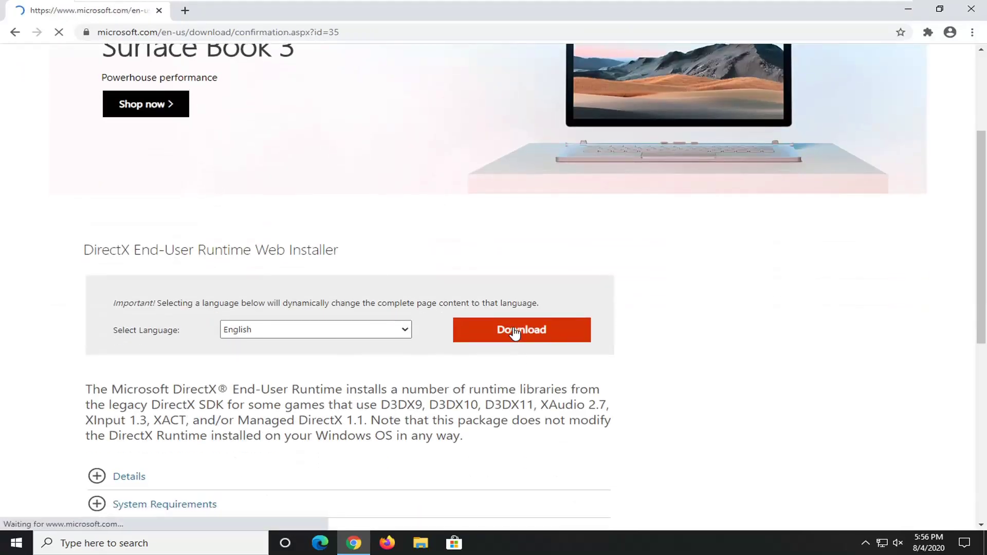
{"action": "scroll", "coordinate": [399, 319], "scroll_direction": "down", "scroll_amount": 2}
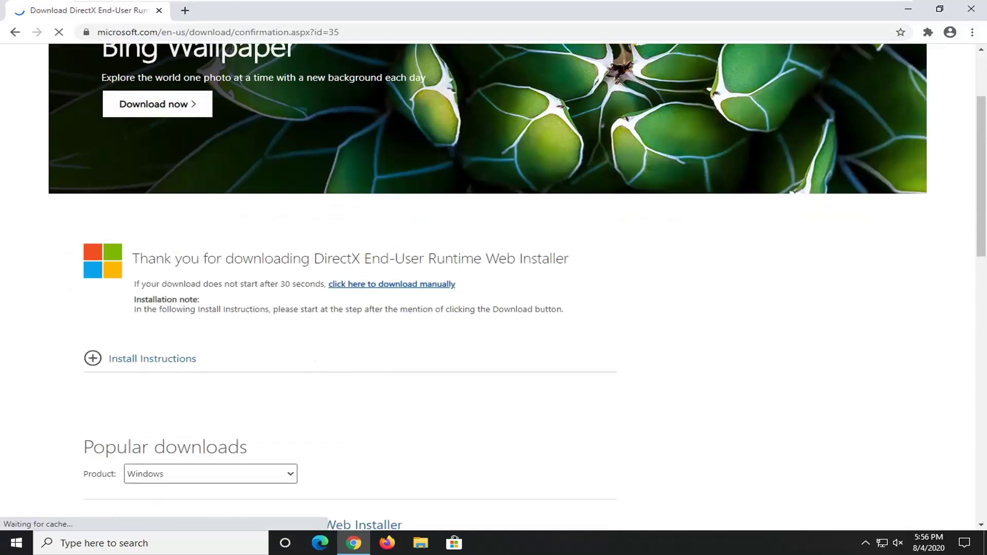
{"action": "scroll", "coordinate": [365, 322], "scroll_direction": "down", "scroll_amount": 1}
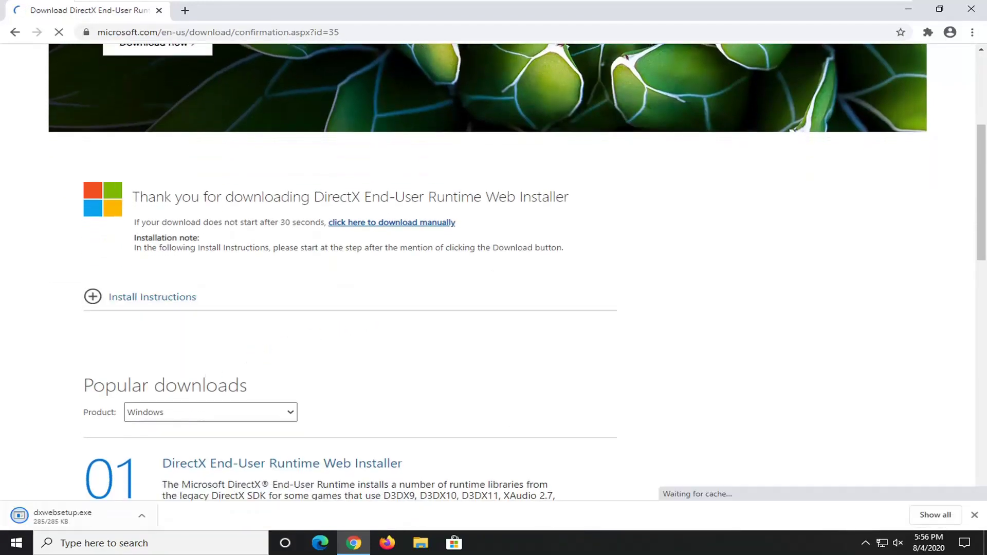
{"action": "left_click", "coordinate": [126, 519]}
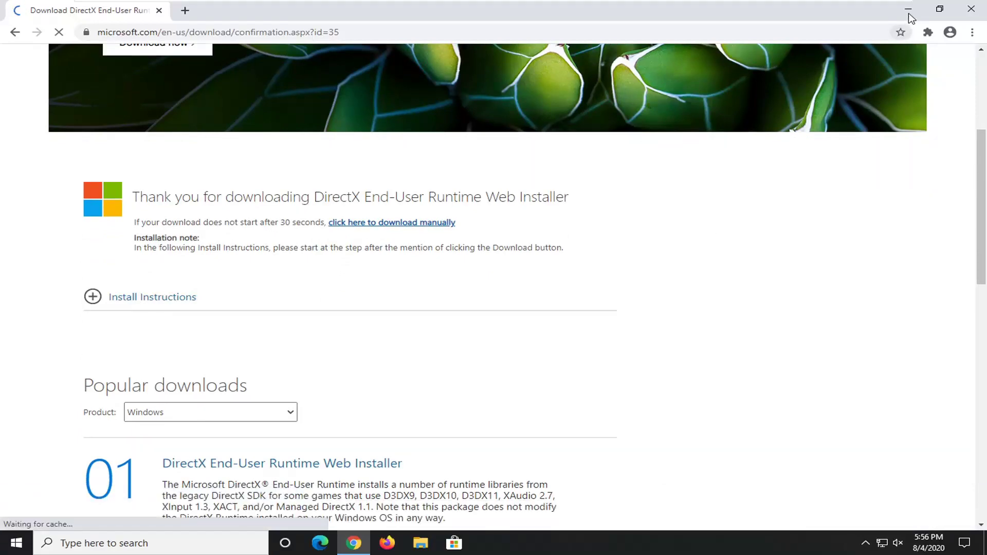
{"action": "left_click", "coordinate": [908, 11]}
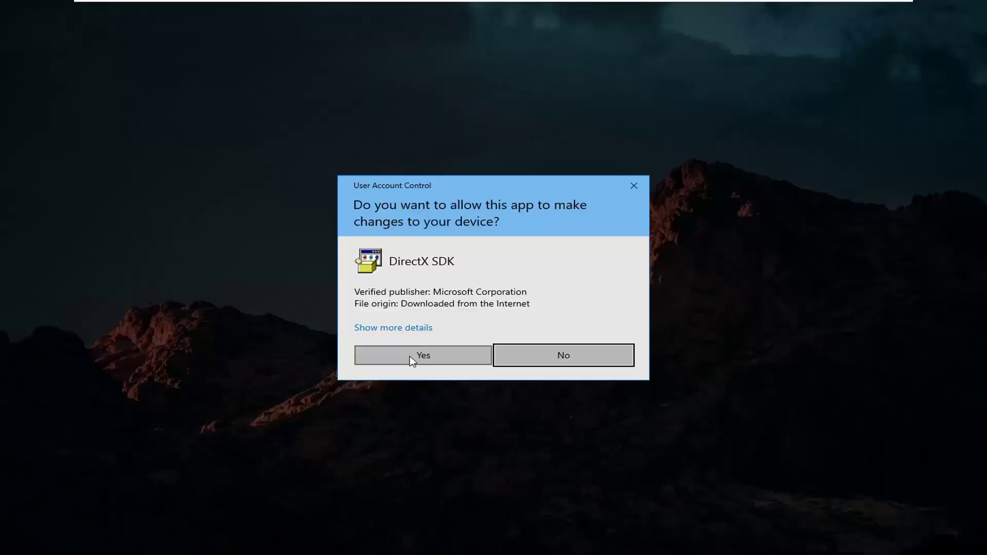
Allow DirectX Setup to run, accept the license agreement, and untick 'Install the Bing Bar'.
{"action": "left_click", "coordinate": [412, 360]}
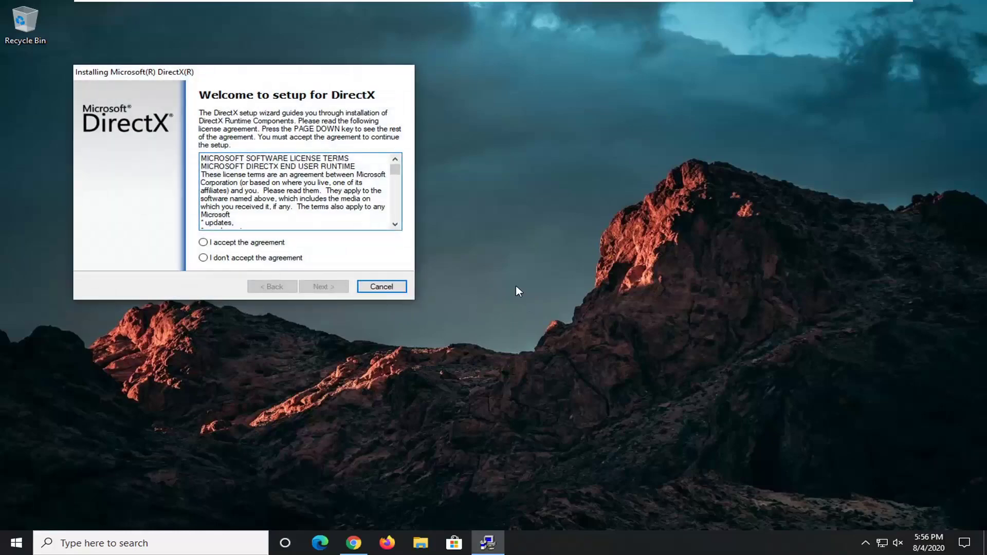
{"action": "left_click_drag", "start_coordinate": [337, 77], "coordinate": [570, 139]}
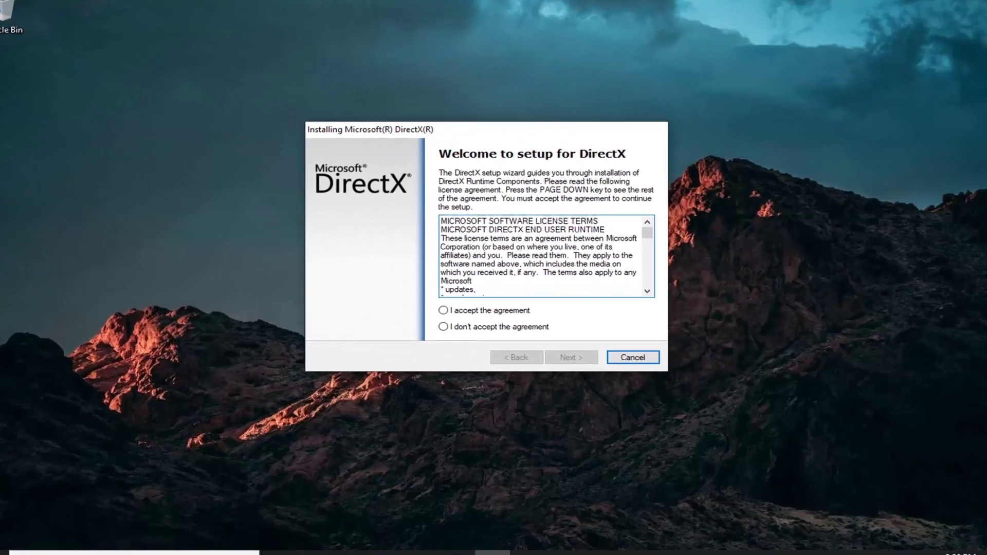
{"action": "left_click", "coordinate": [441, 305]}
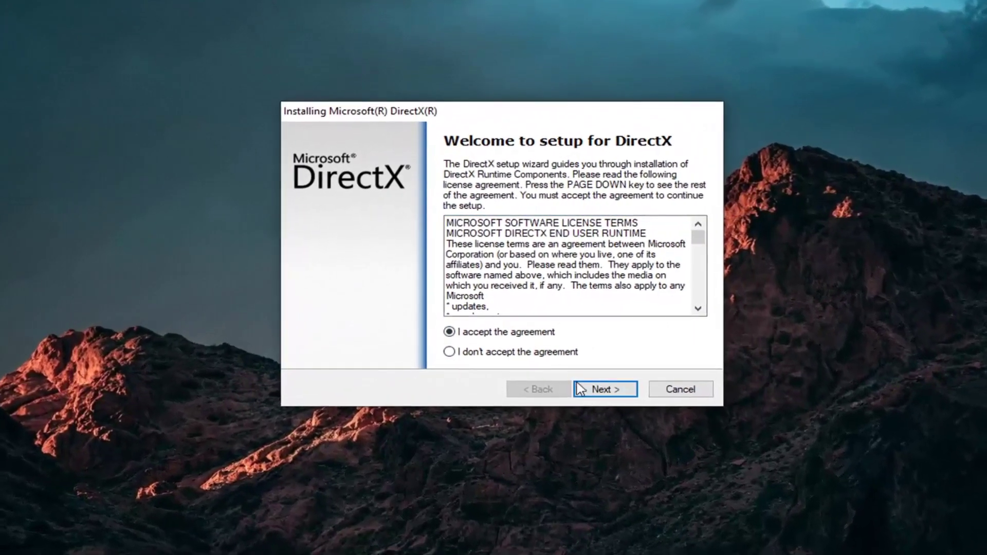
{"action": "left_click", "coordinate": [596, 381]}
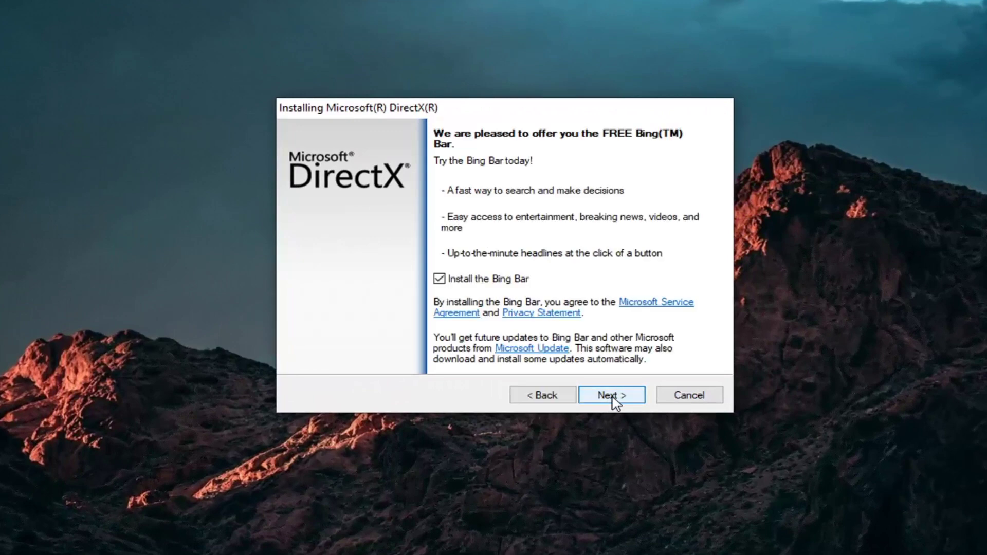
{"action": "left_click", "coordinate": [458, 282]}
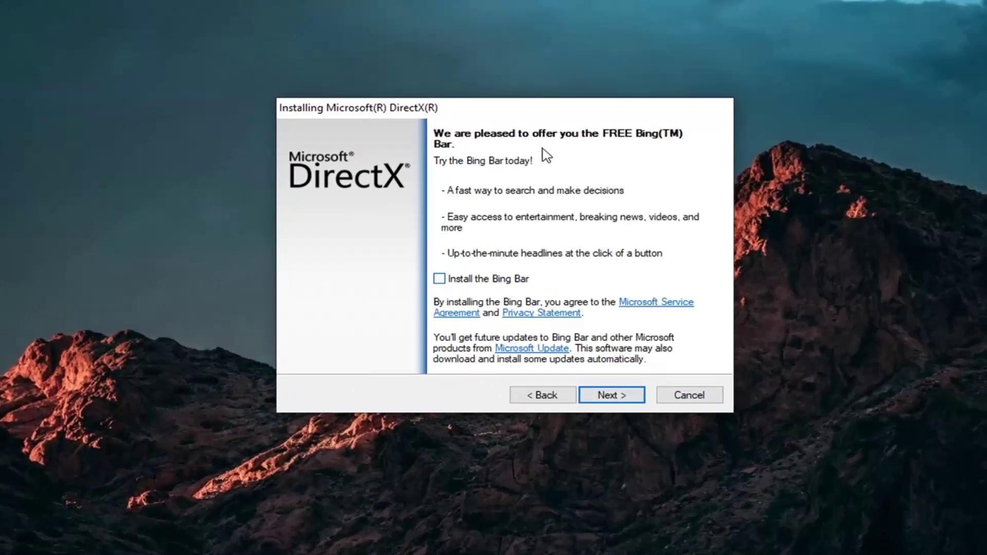
{"action": "left_click", "coordinate": [600, 395]}
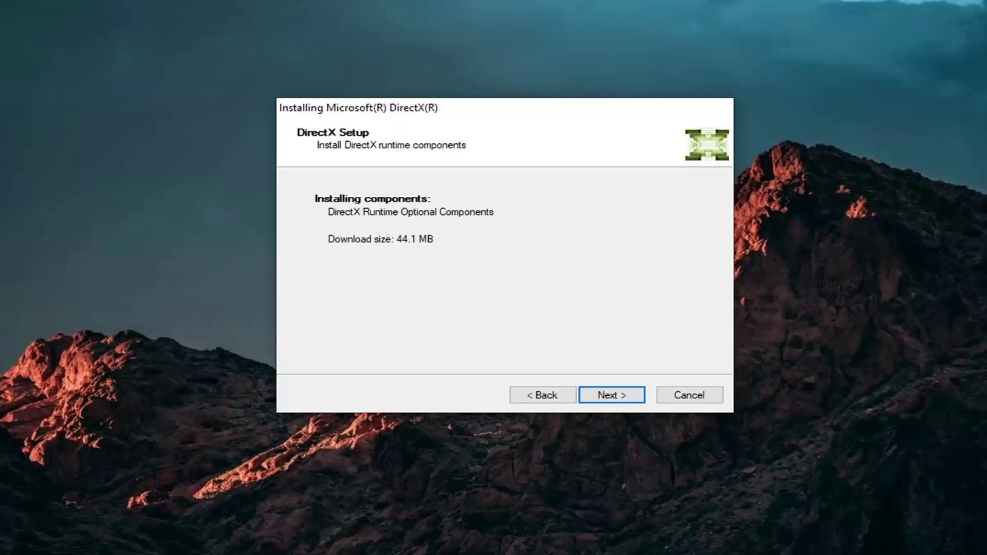
Install the DirectX Runtime Optional Components (44.1 MB) and finish the wizard once complete.
{"action": "left_click", "coordinate": [620, 398]}
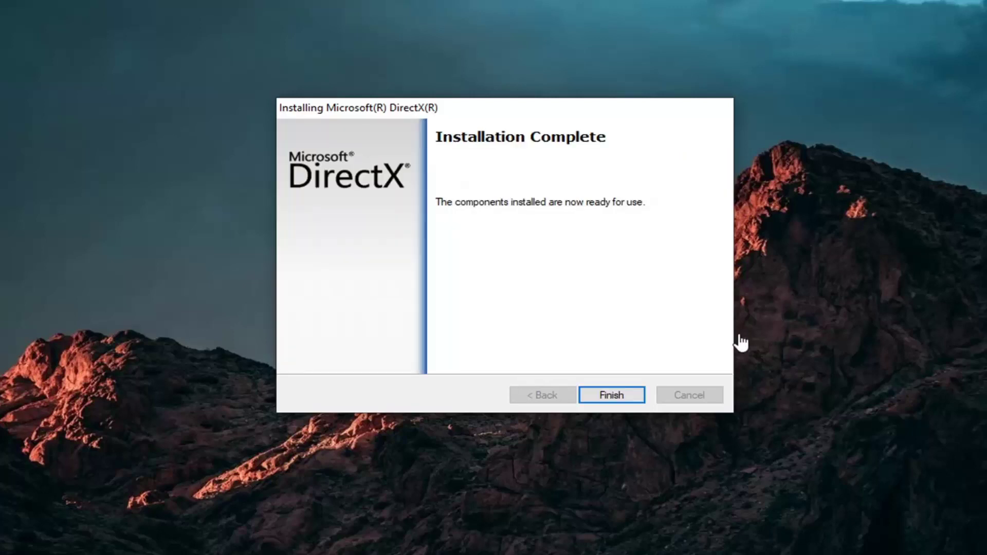
{"action": "left_click", "coordinate": [578, 374]}
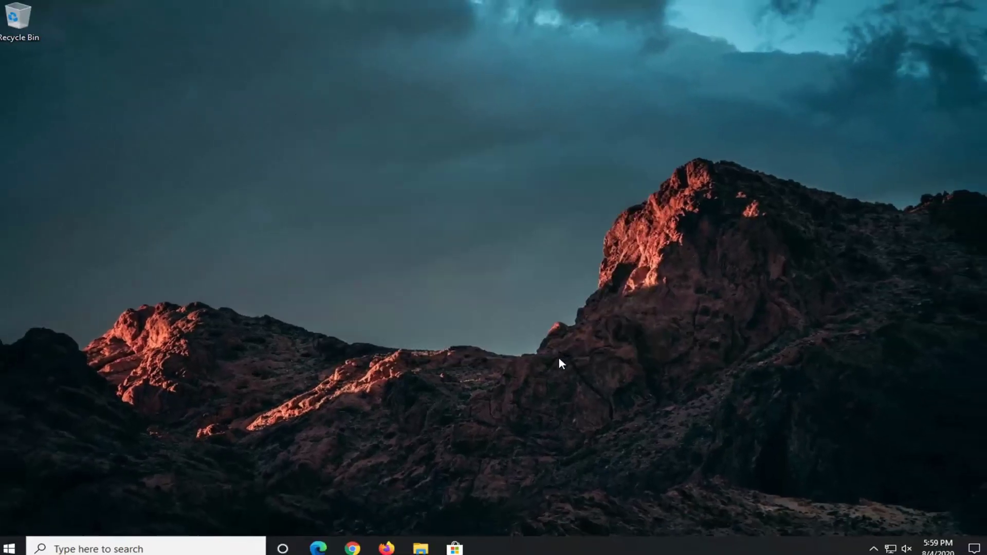